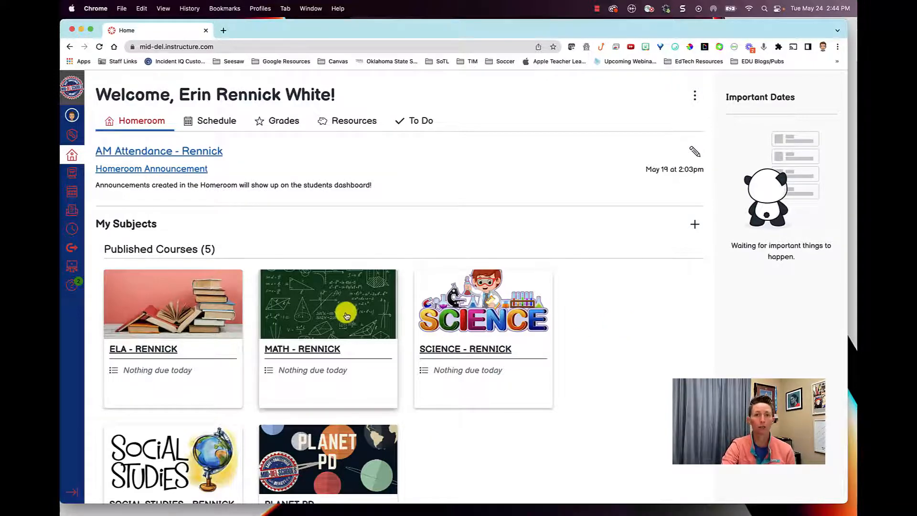
- Open the ELA subject's management area and display the list of all its pages
click(155, 345)
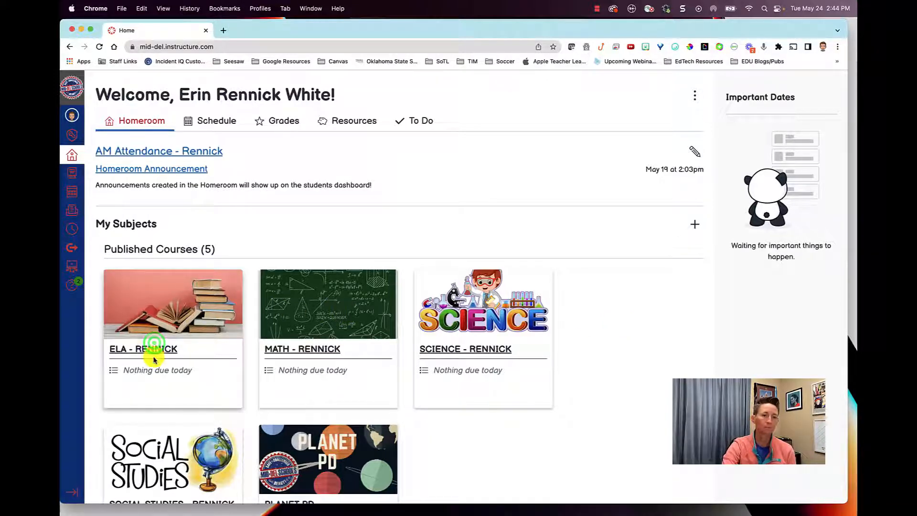
click(157, 350)
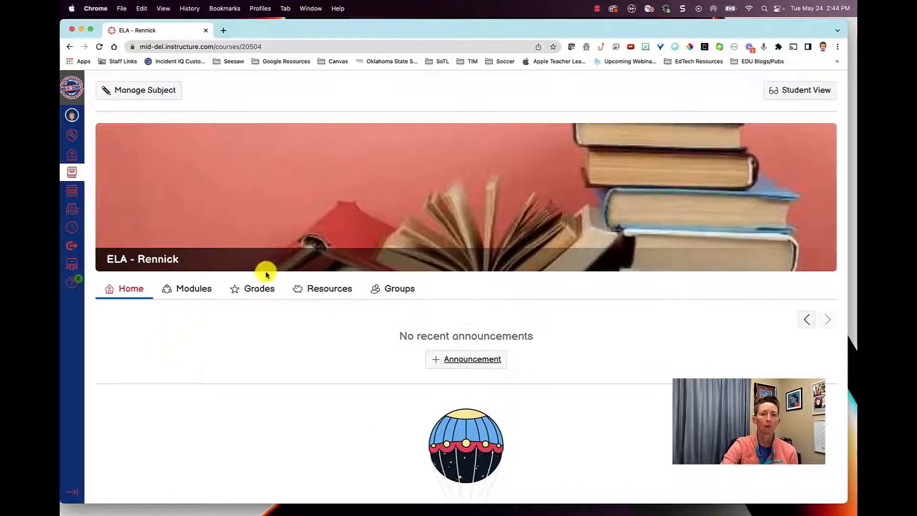
click(150, 97)
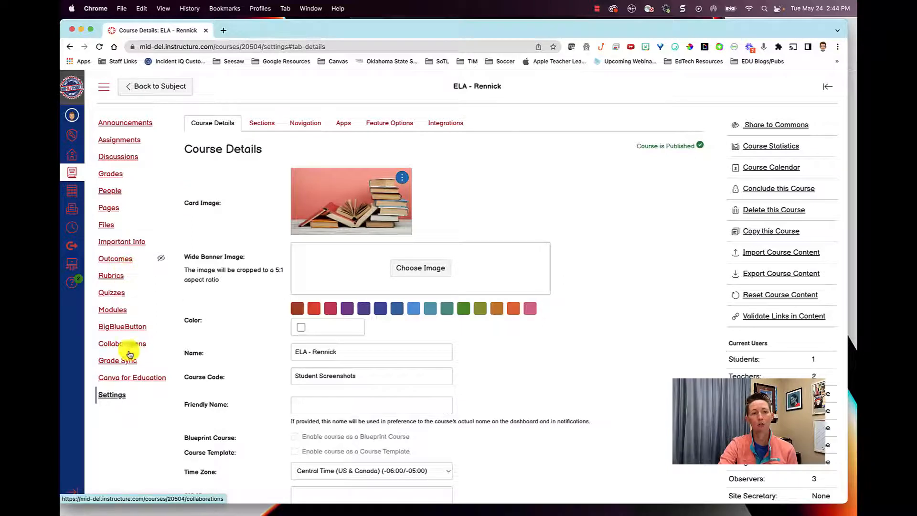
click(109, 208)
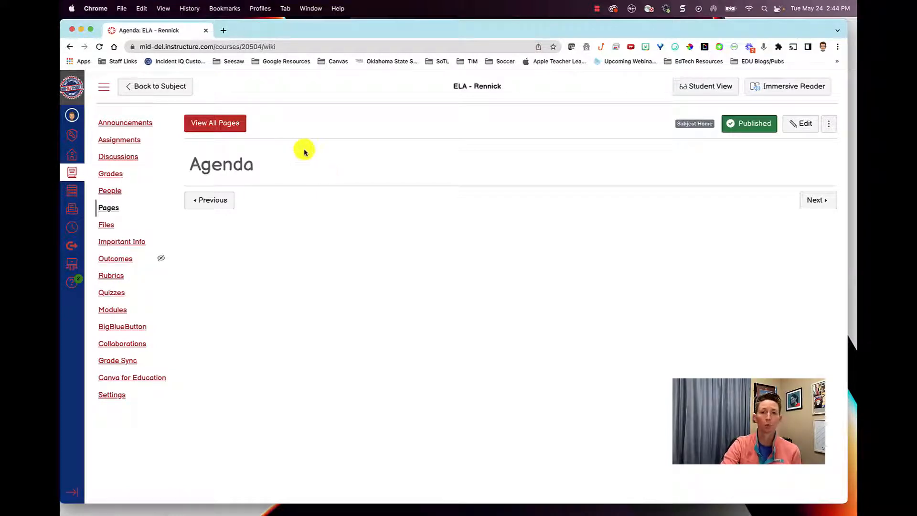
click(222, 123)
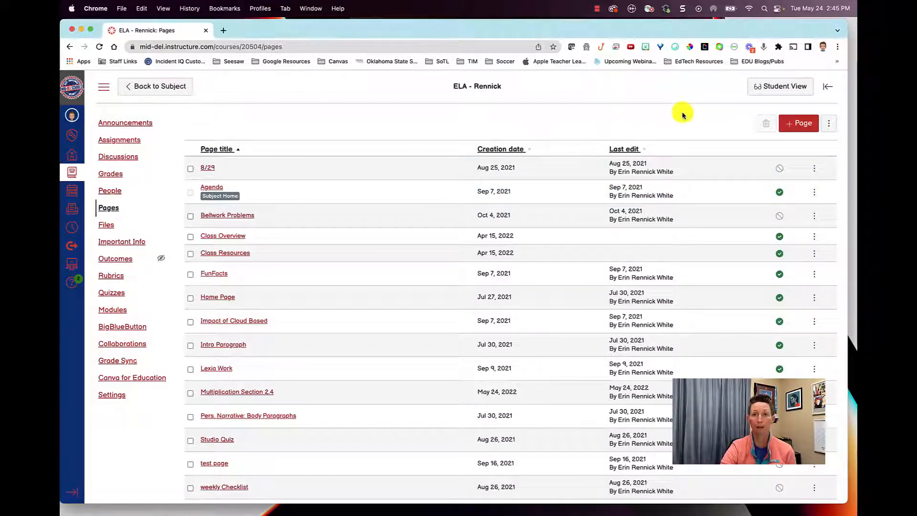
- Start a new page titled "Section 4.3 - Multiplication" and enter the body text "Text can be added in here!"
click(796, 126)
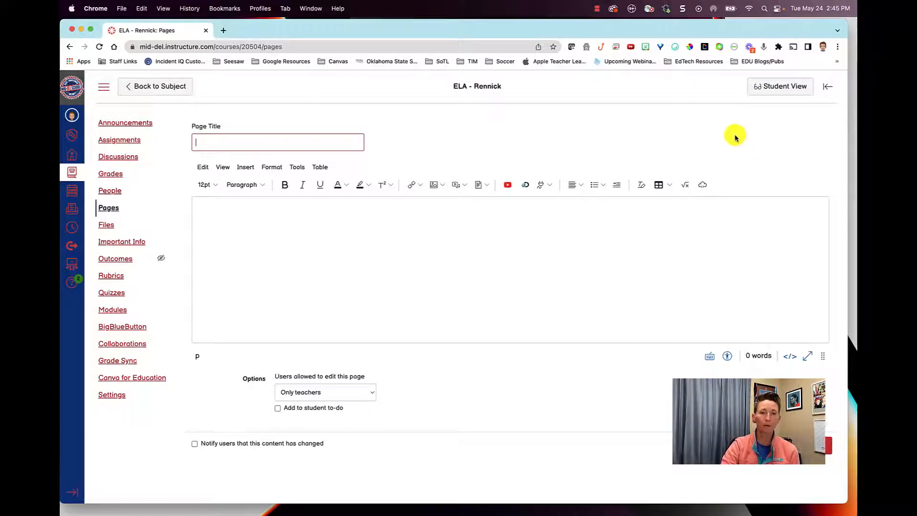
click(342, 139)
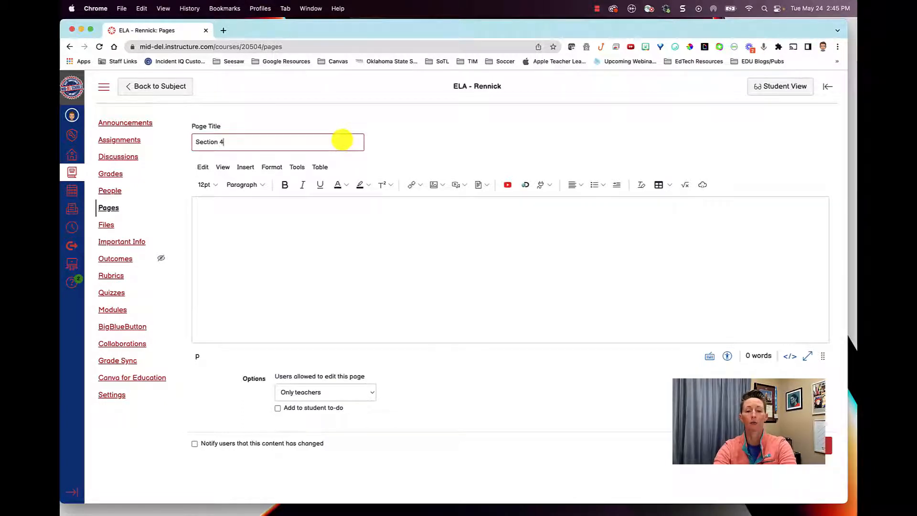
text(Section 4.3 - )
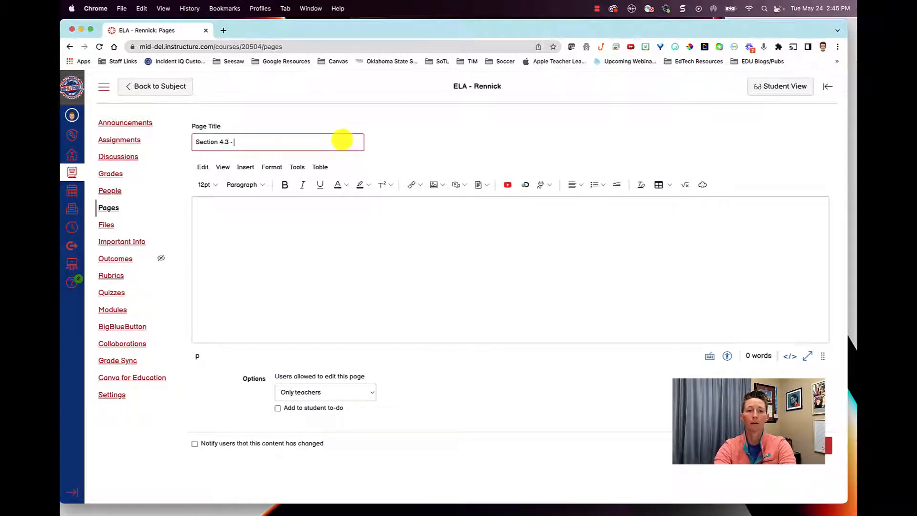
text(Multiplication)
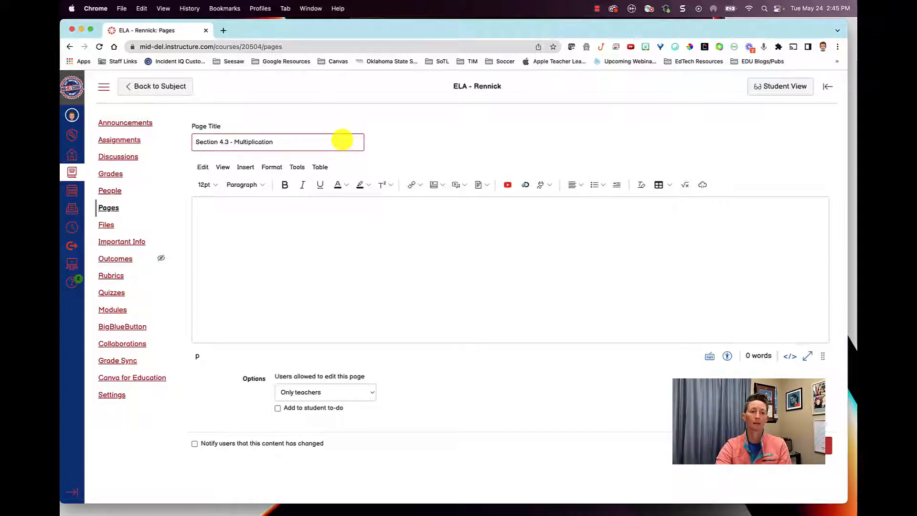
click(297, 214)
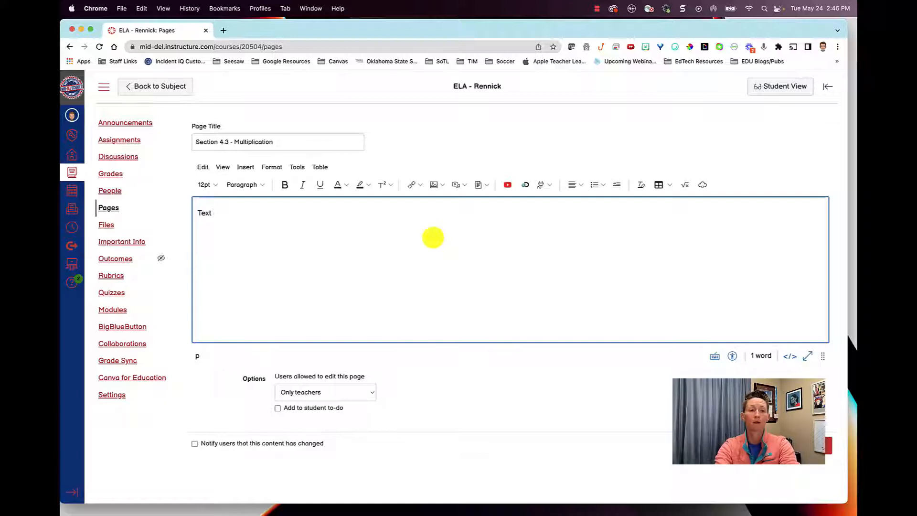
text(added in here!)
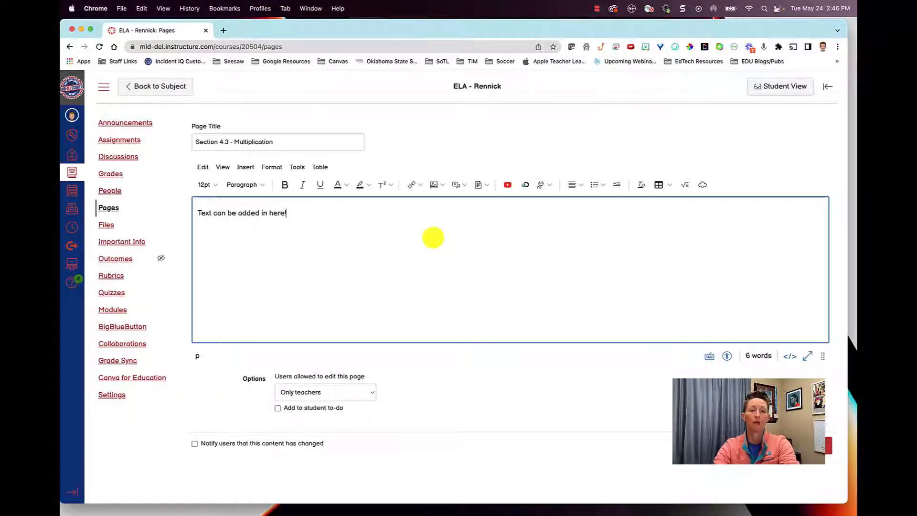
- Format the body text as 18pt, Heading 2 and red, and start a new line below it
key(super+a)
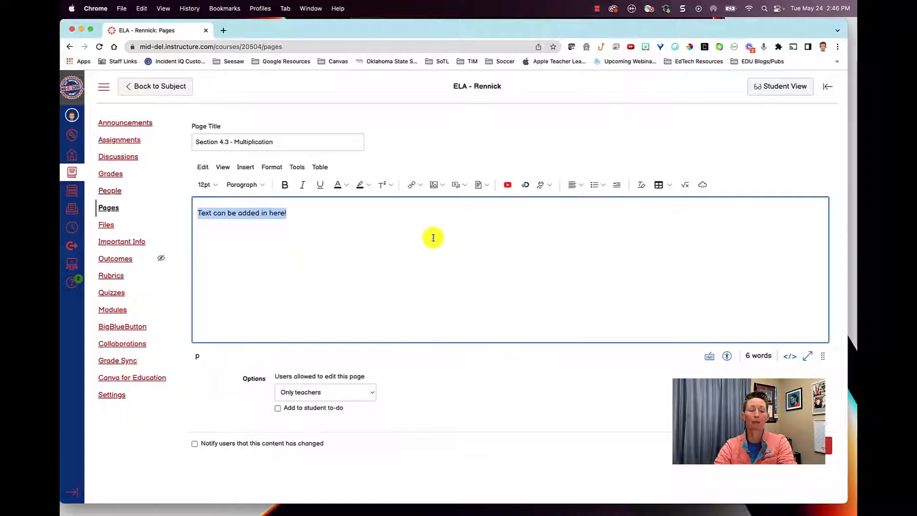
click(210, 185)
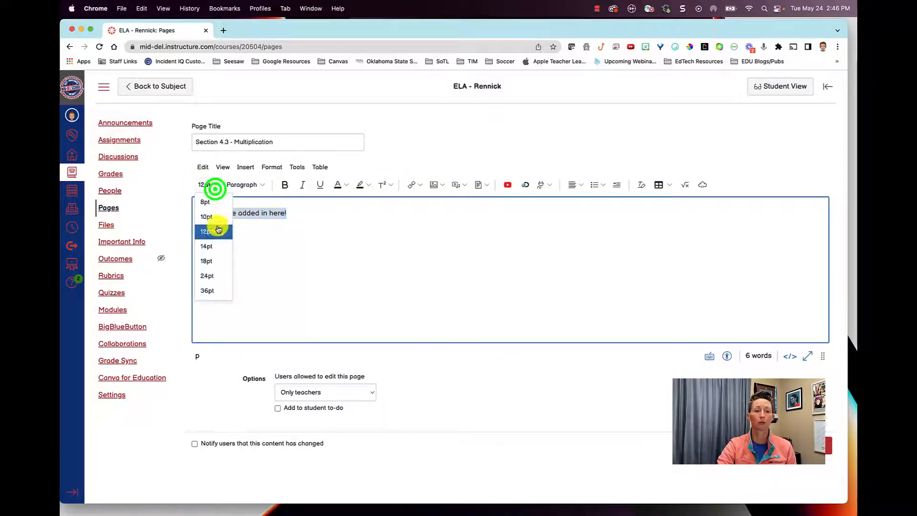
click(209, 258)
click(261, 185)
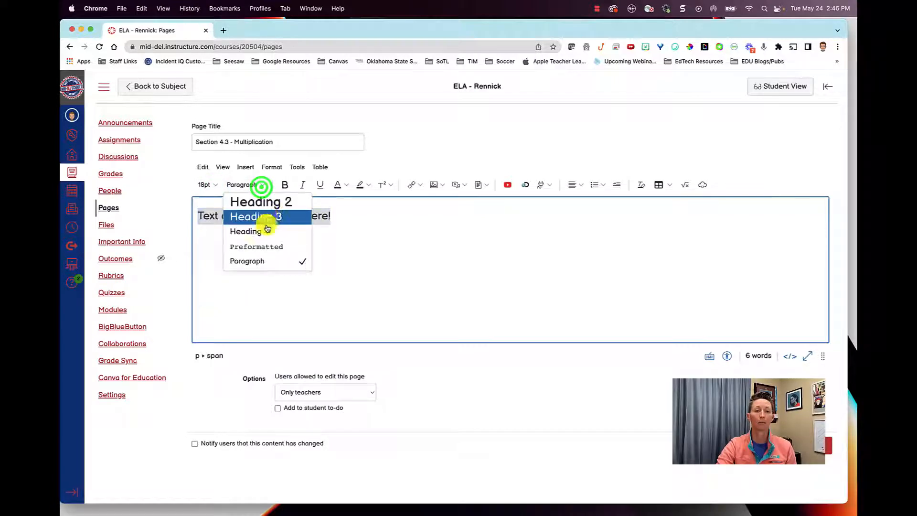
click(268, 209)
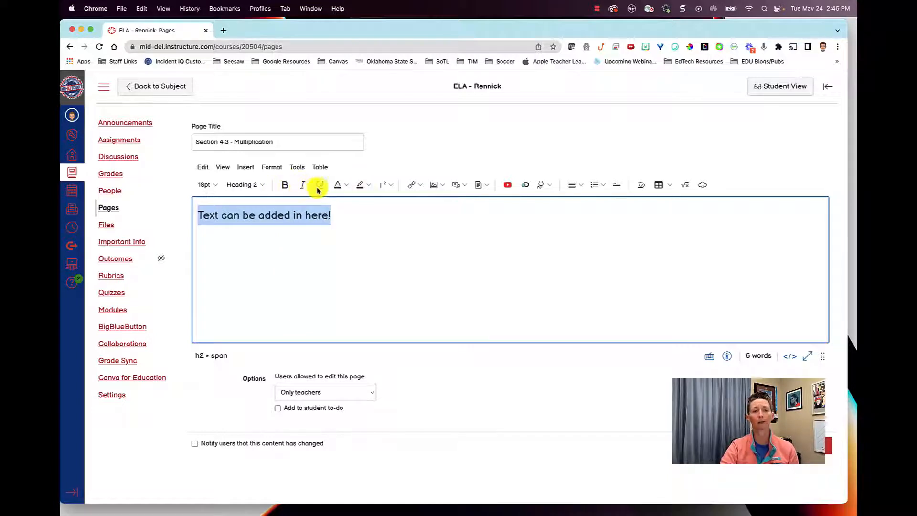
click(346, 187)
click(366, 218)
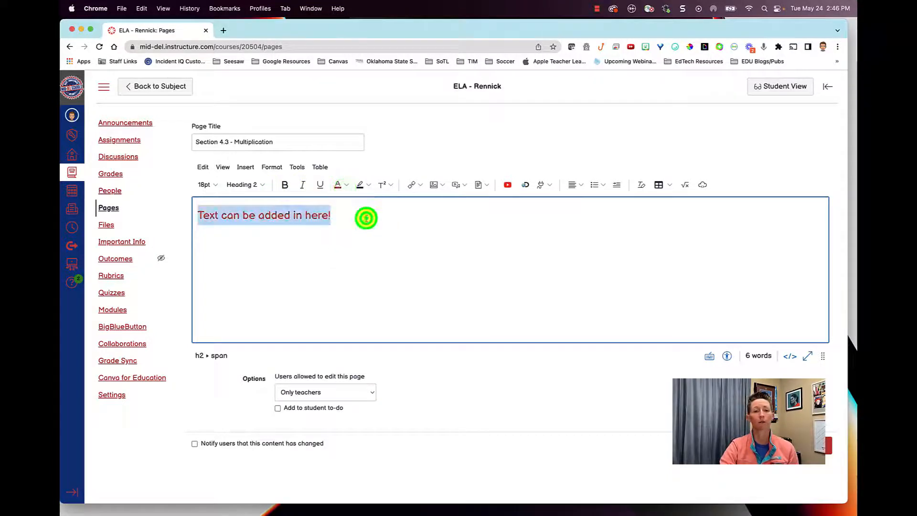
click(338, 219)
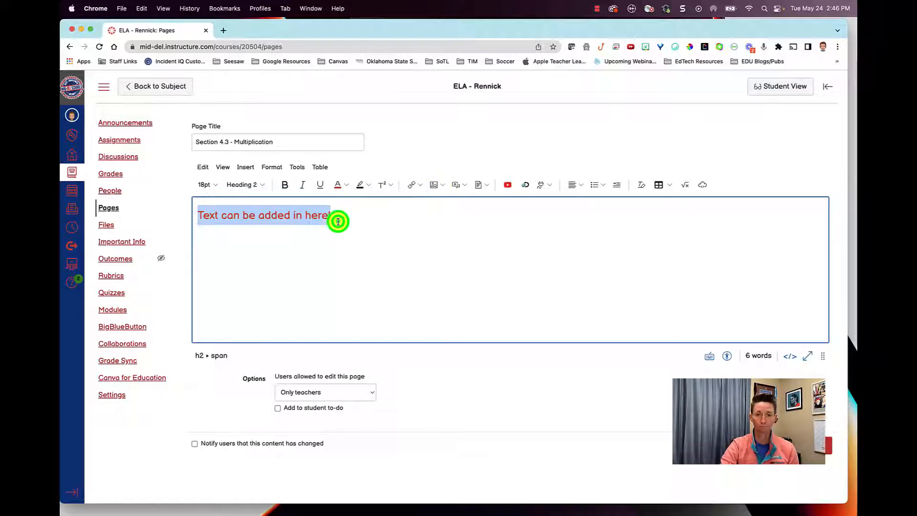
key(Return)
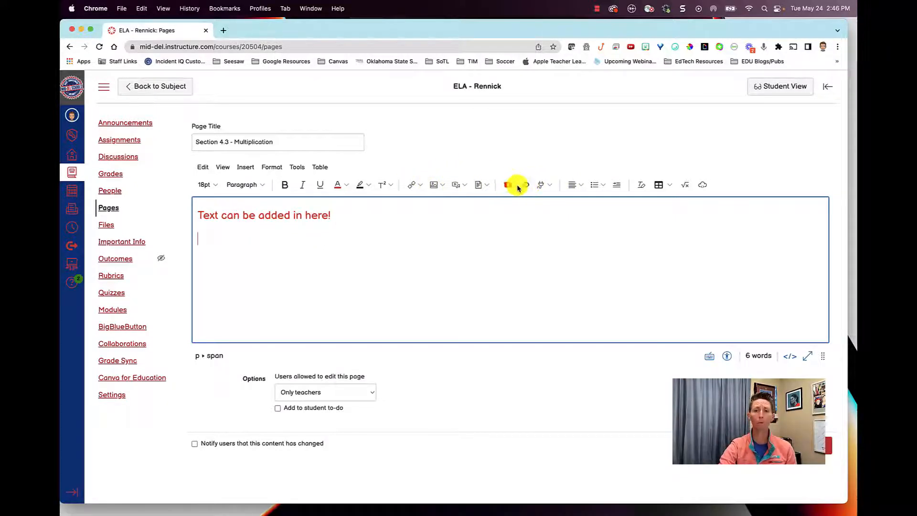
- Look through the full list of apps available for adding content to the page, and close it
click(545, 185)
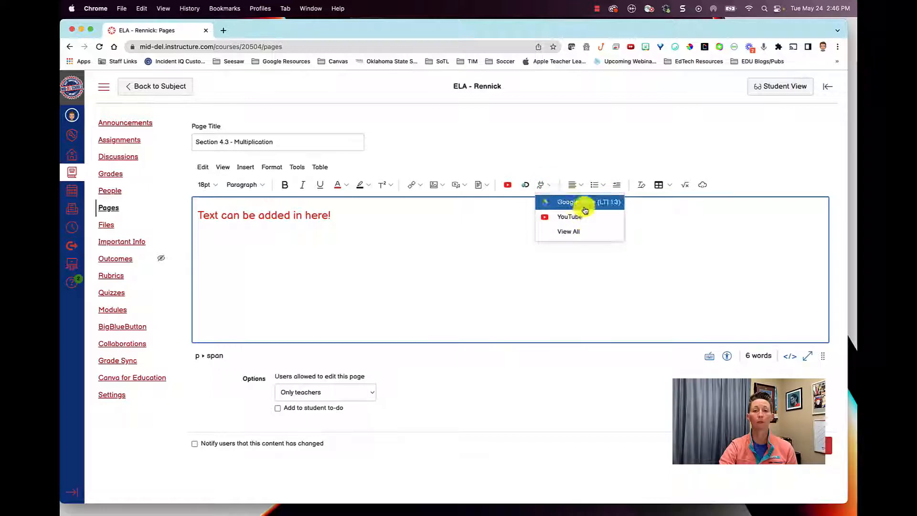
click(586, 231)
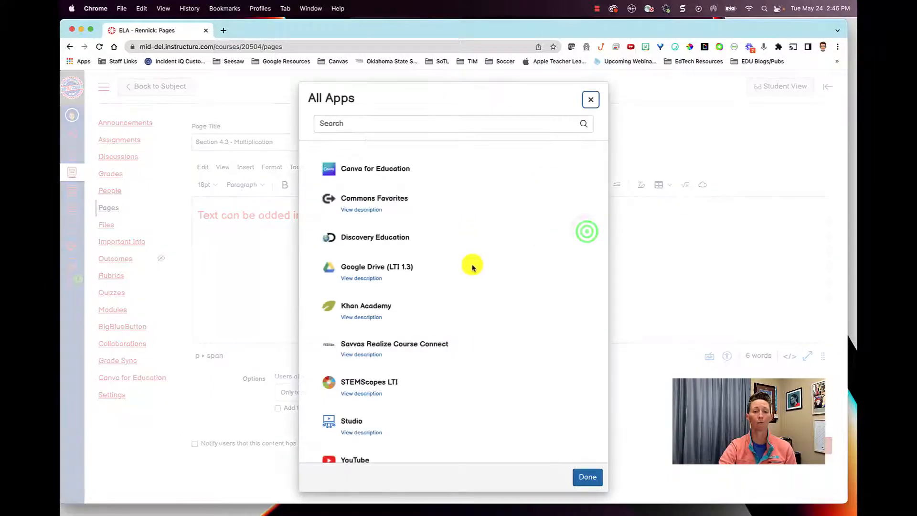
scroll(472, 265, down, 2)
scroll(472, 266, up, 2)
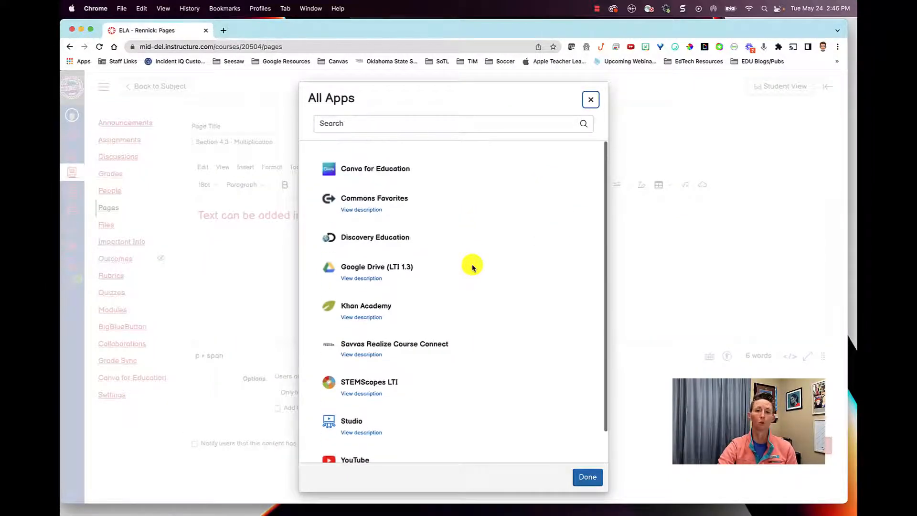
click(588, 476)
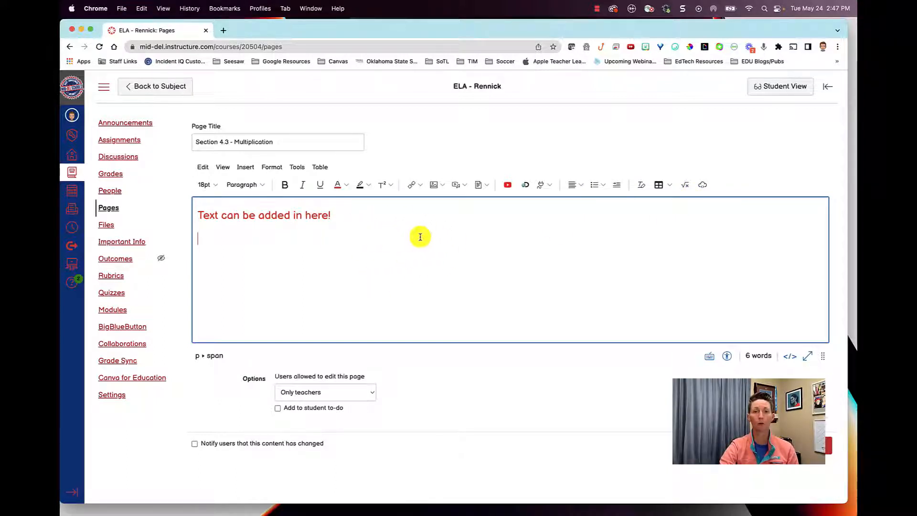
- Check the options for users allowed to edit this page and choose Only teachers
click(349, 398)
click(357, 394)
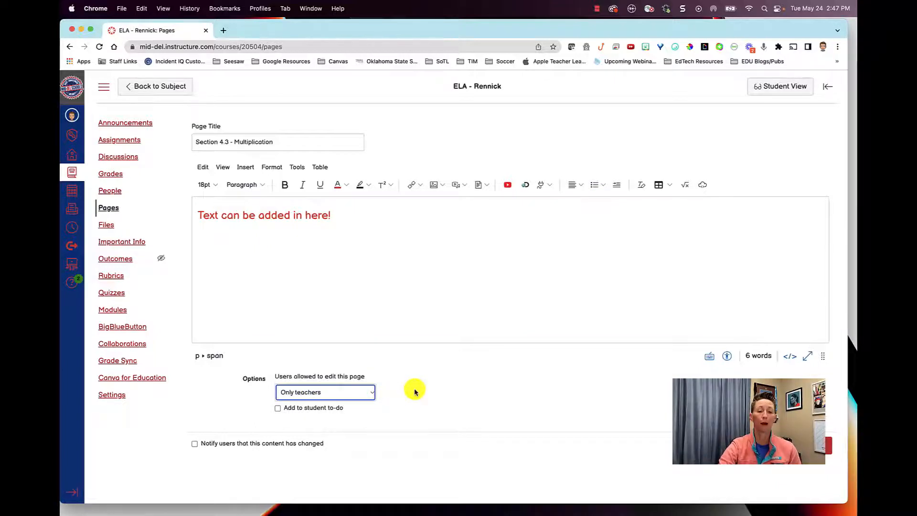
click(368, 392)
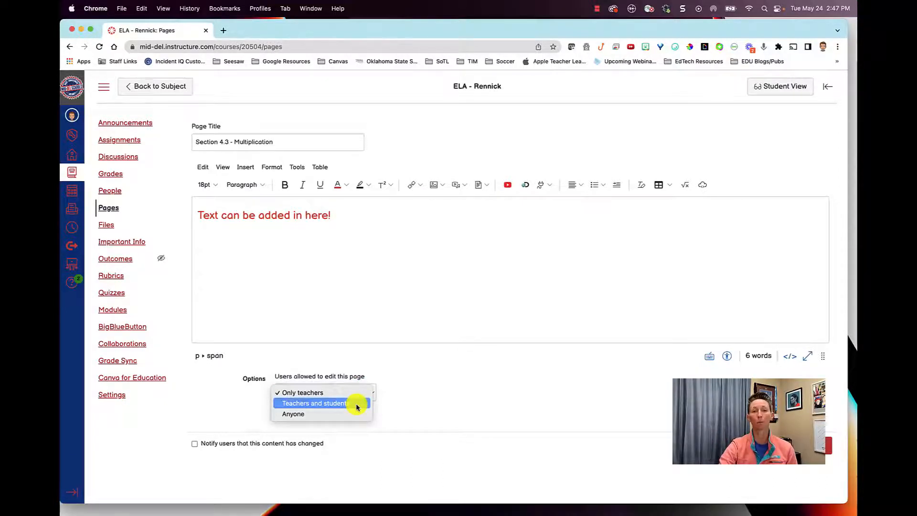
click(334, 393)
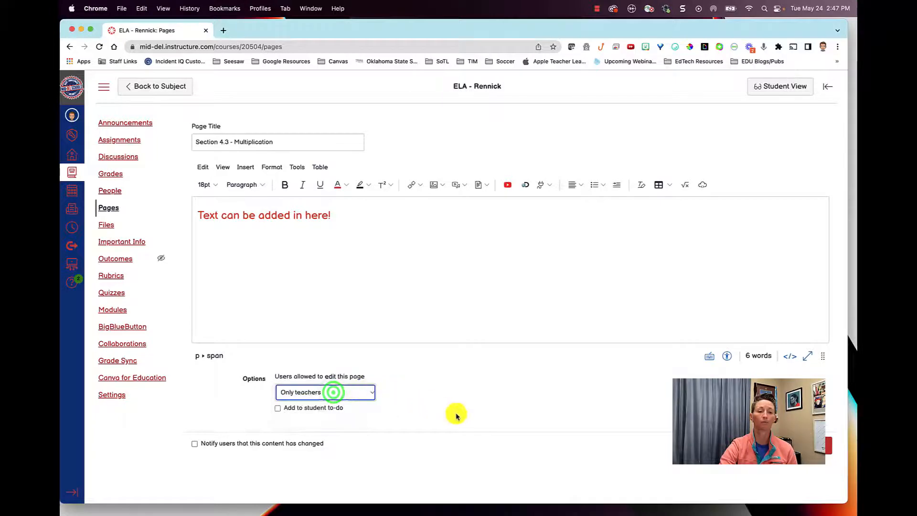
- Add the page to the student to-do with the date May 19, 2022, and enable notifying users that this content has changed
click(280, 408)
click(385, 424)
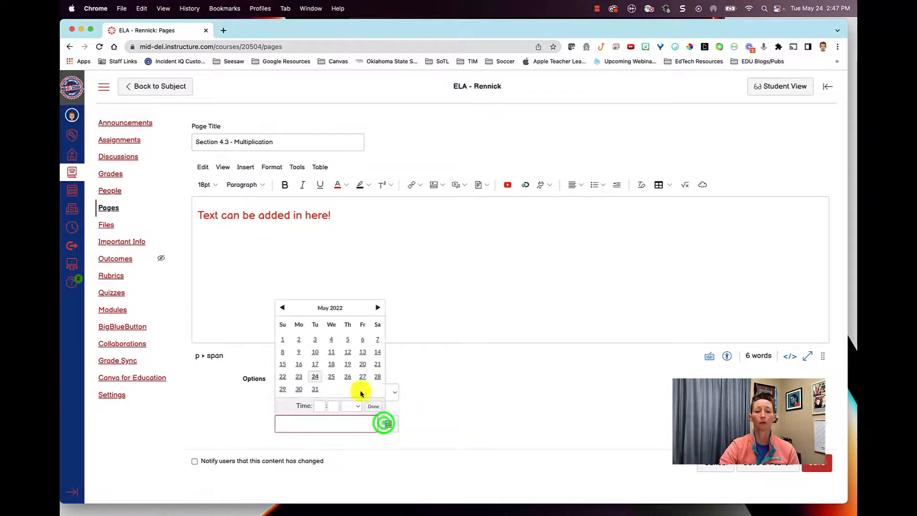
click(348, 364)
click(417, 391)
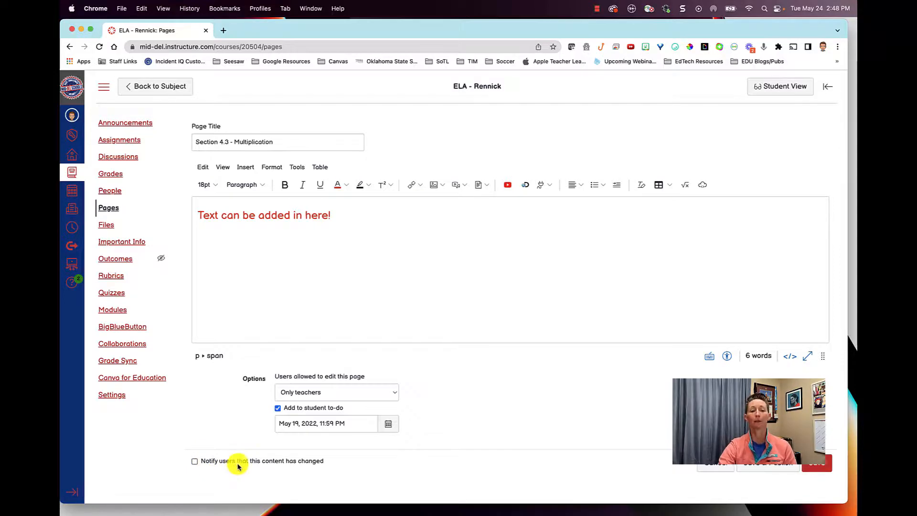
click(195, 462)
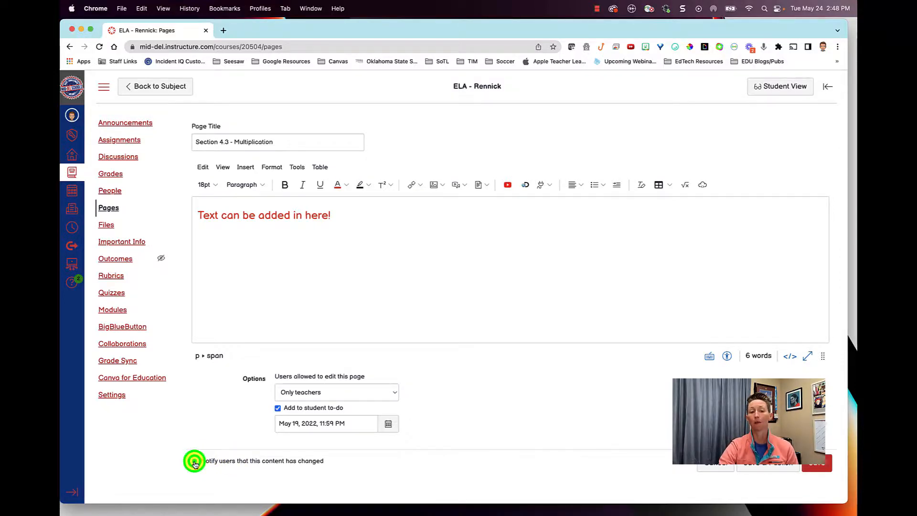